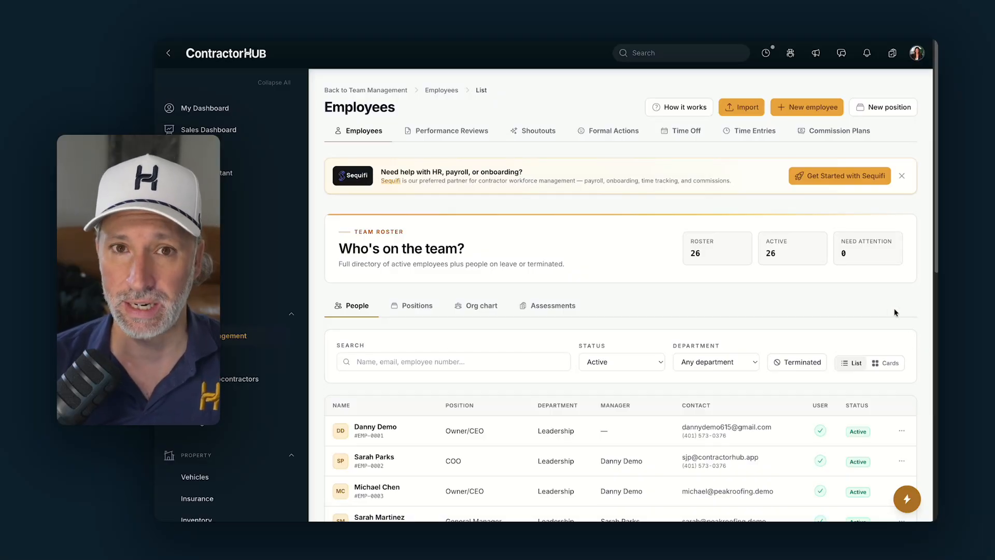
- Download the employee CSV template from the import wizard, then close it without importing
left_click(740, 107)
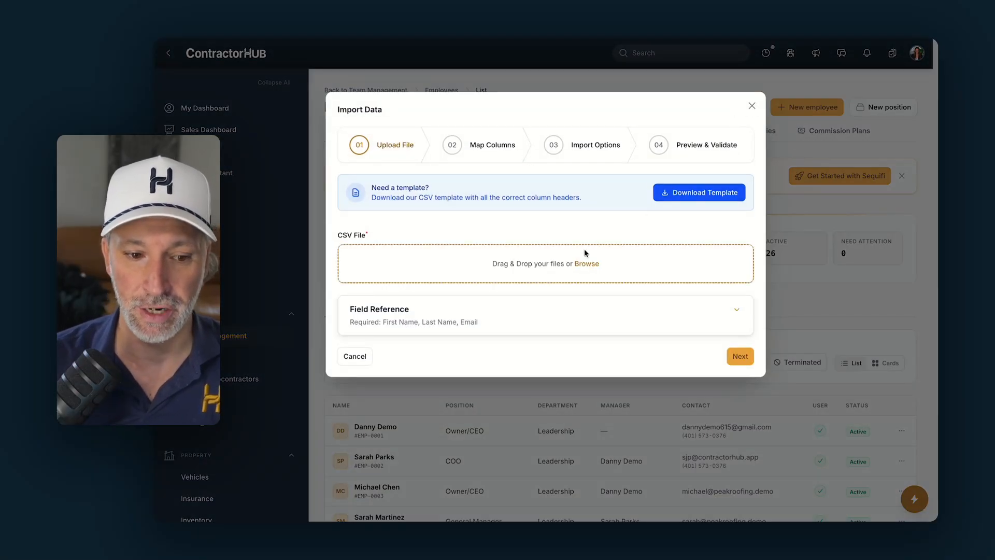
left_click(685, 191)
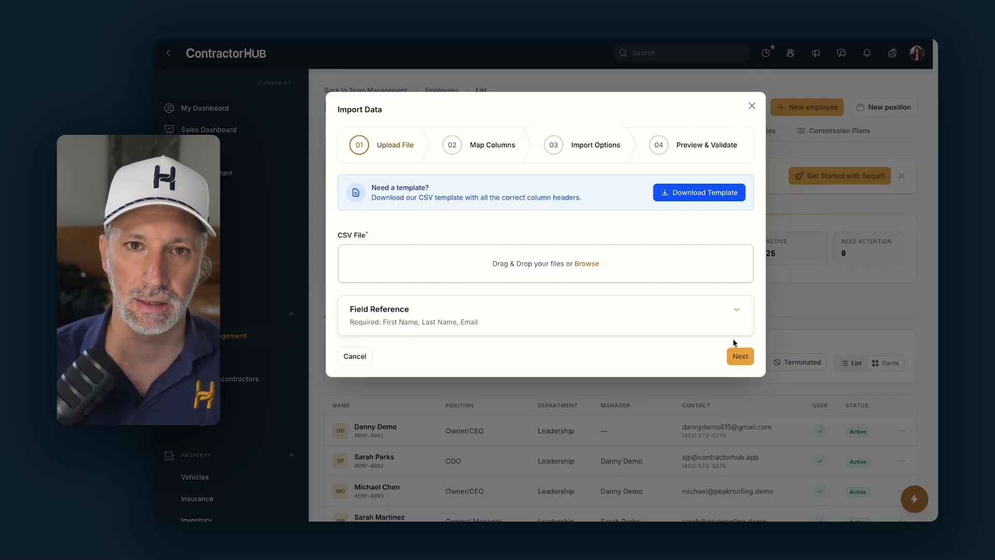
left_click(346, 352)
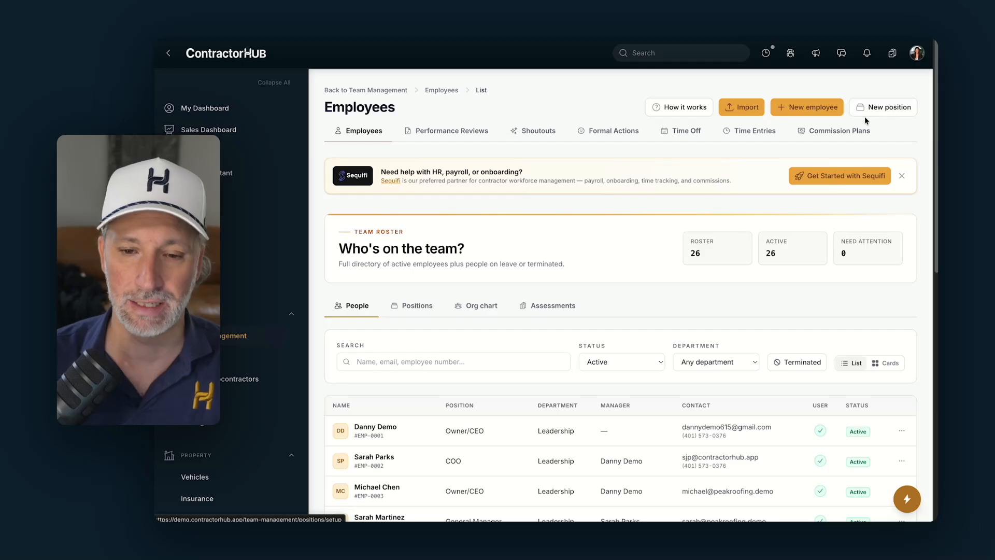
- Start a new employee record set to No user account, so name and contact fields appear
left_click(830, 110)
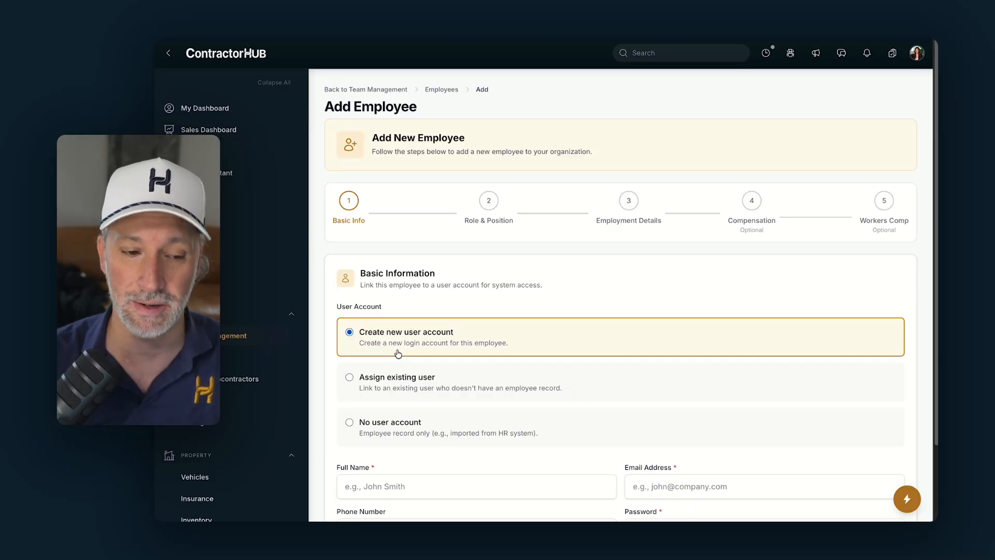
scroll(416, 331, "down", 2)
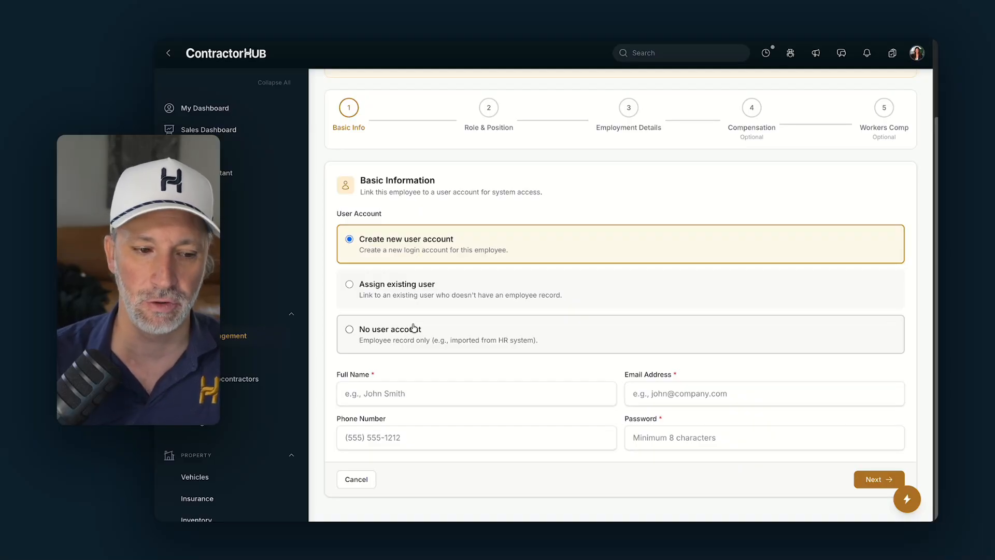
left_click(412, 291)
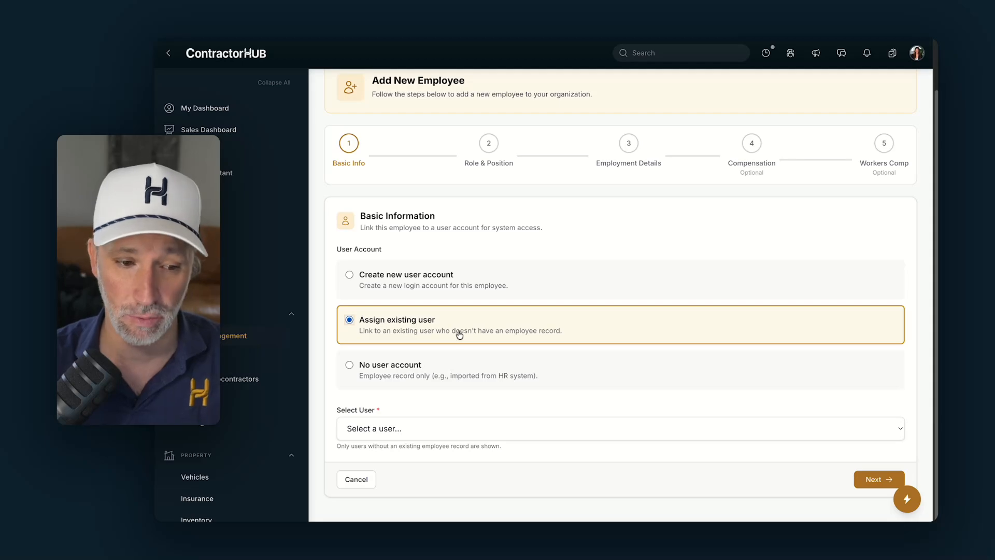
left_click(404, 363)
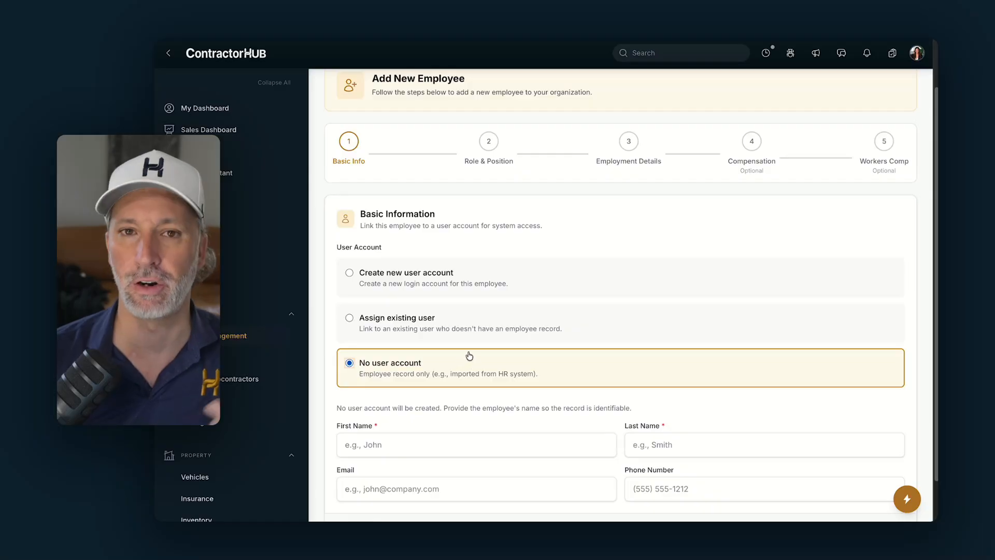
scroll(472, 352, "down", 1)
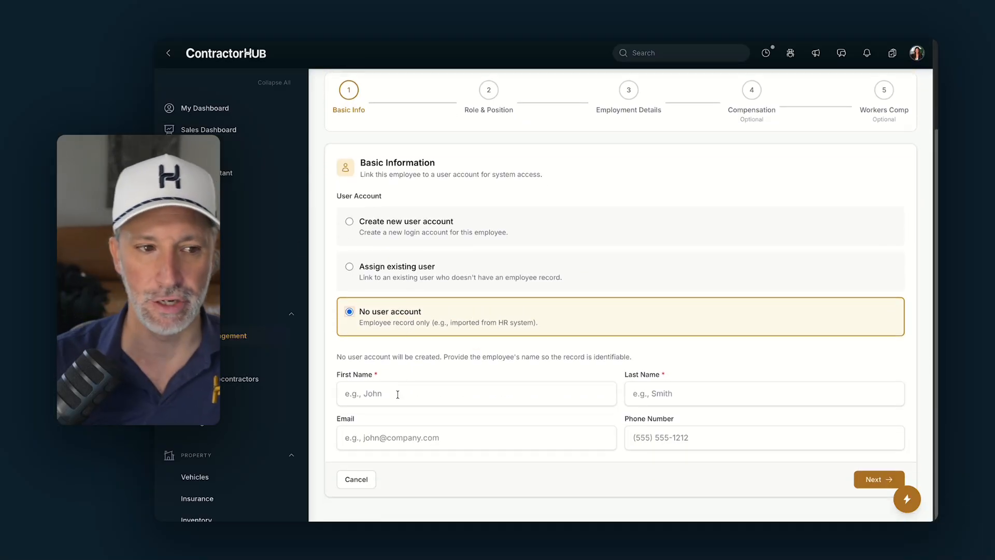
- Enter the new employee's first name, last name and e-mail address
left_click(396, 397)
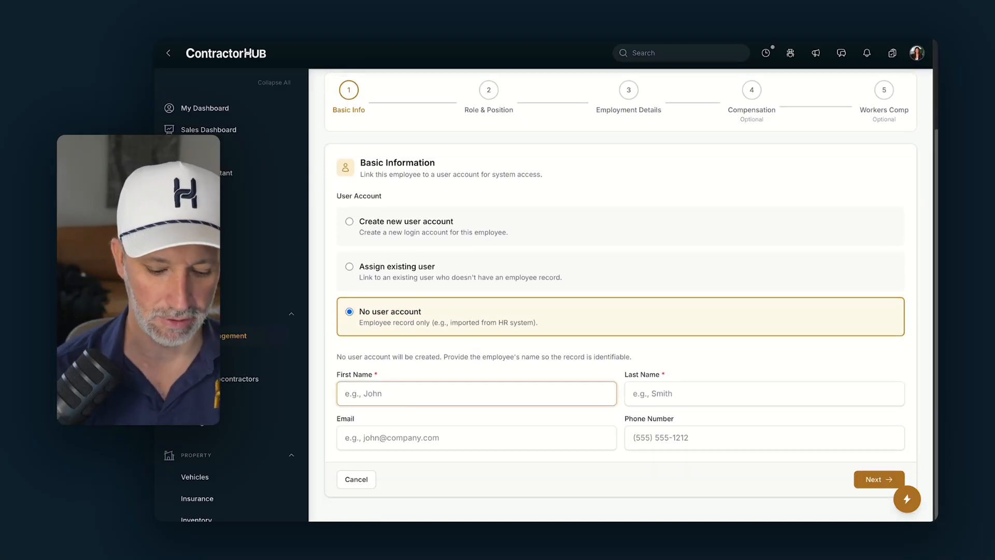
type("John")
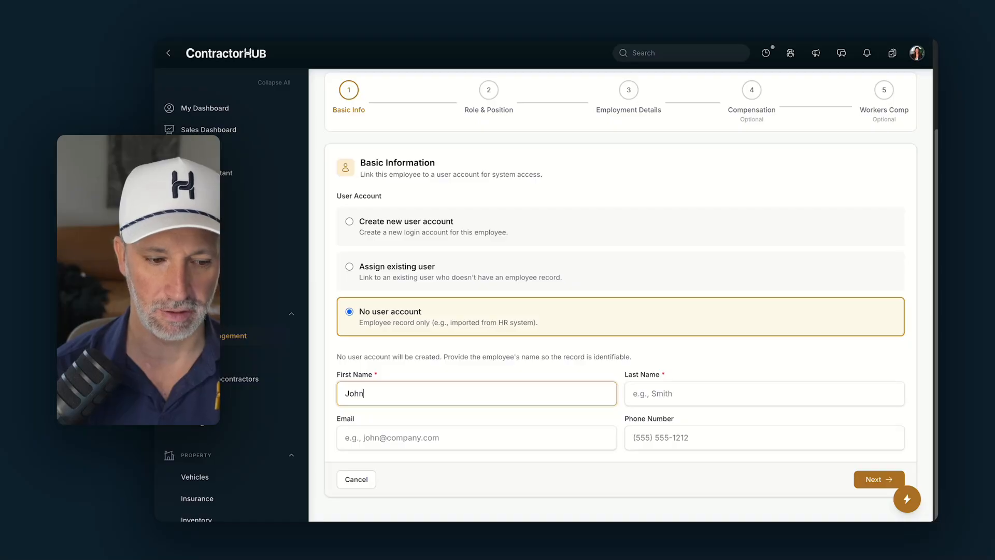
key("Tab")
type("Smith")
key("Tab")
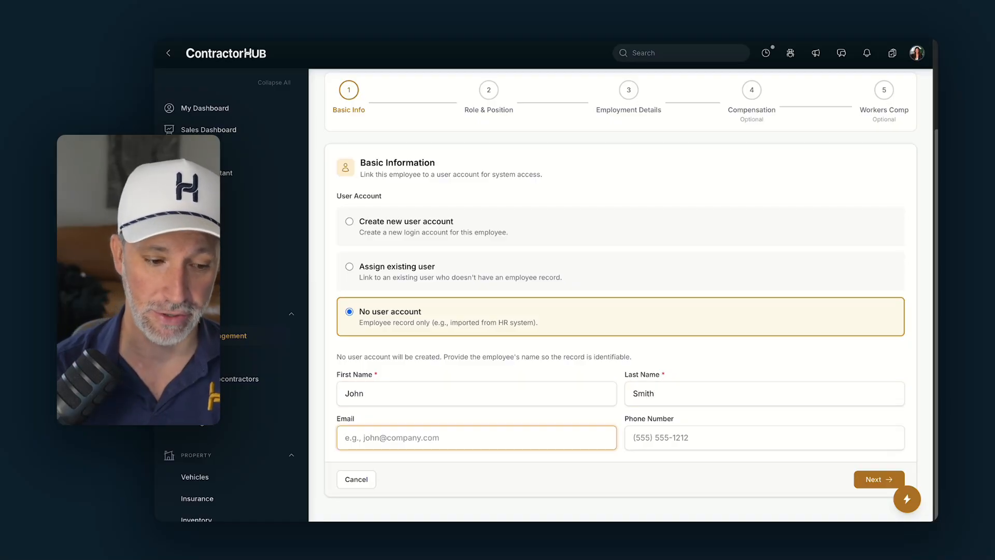
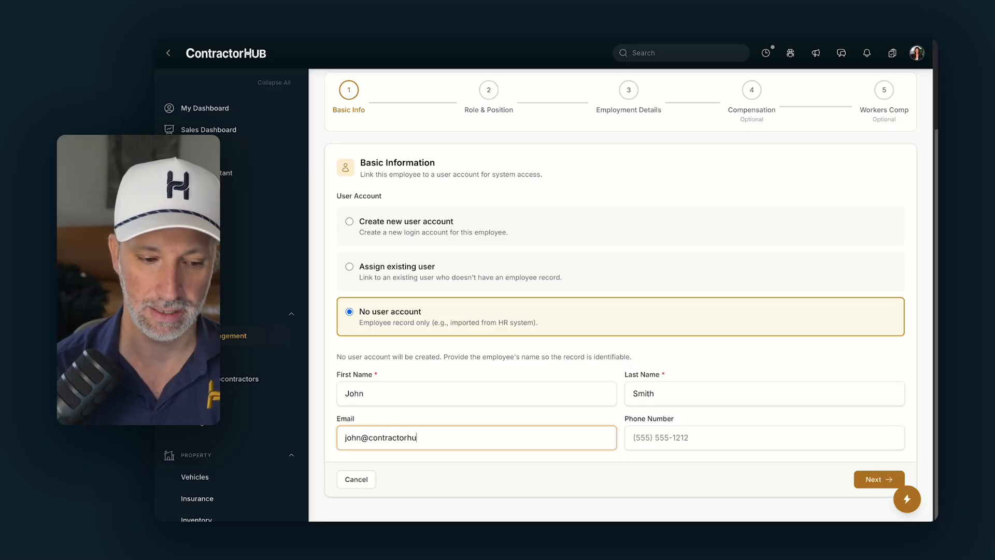
- Enter the phone number, remove its extra 0, and continue to Role & Position
key("Tab")
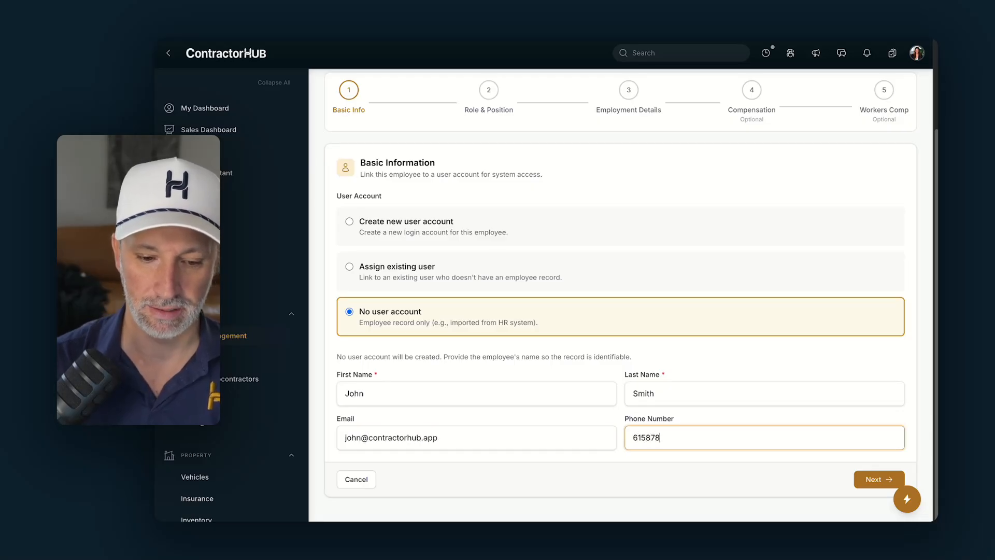
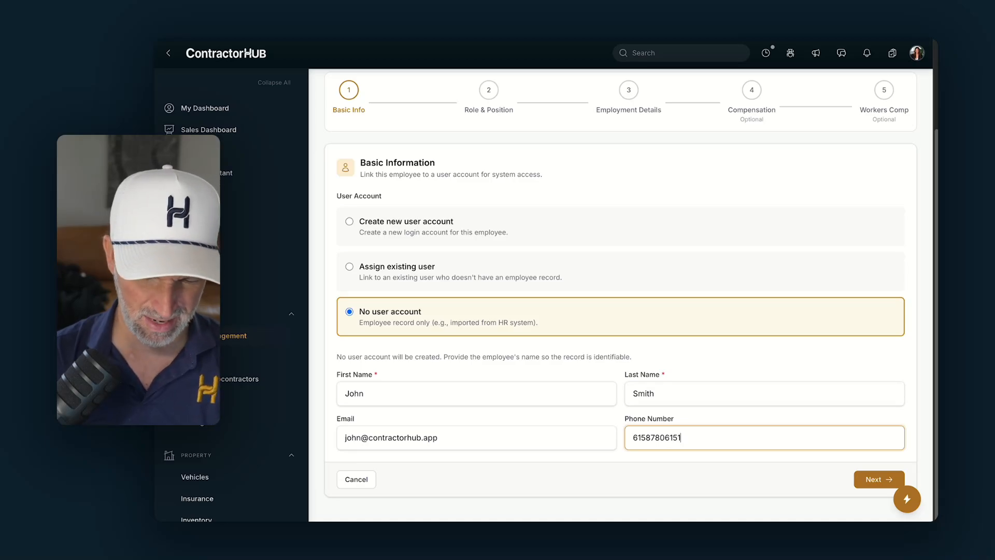
left_click(664, 439)
key("BackSpace")
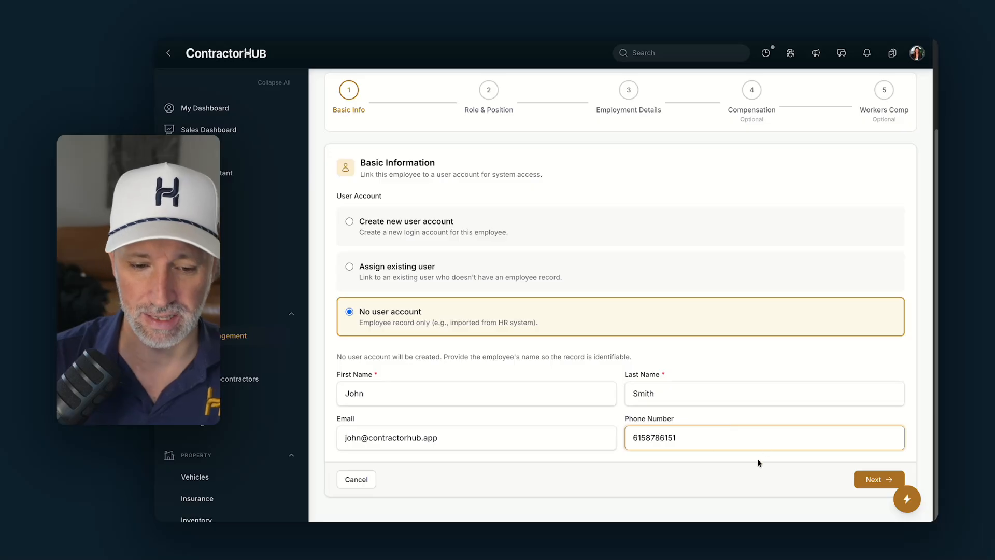
left_click(886, 480)
- Set the position to Estimator and the department to Admin
left_click(391, 325)
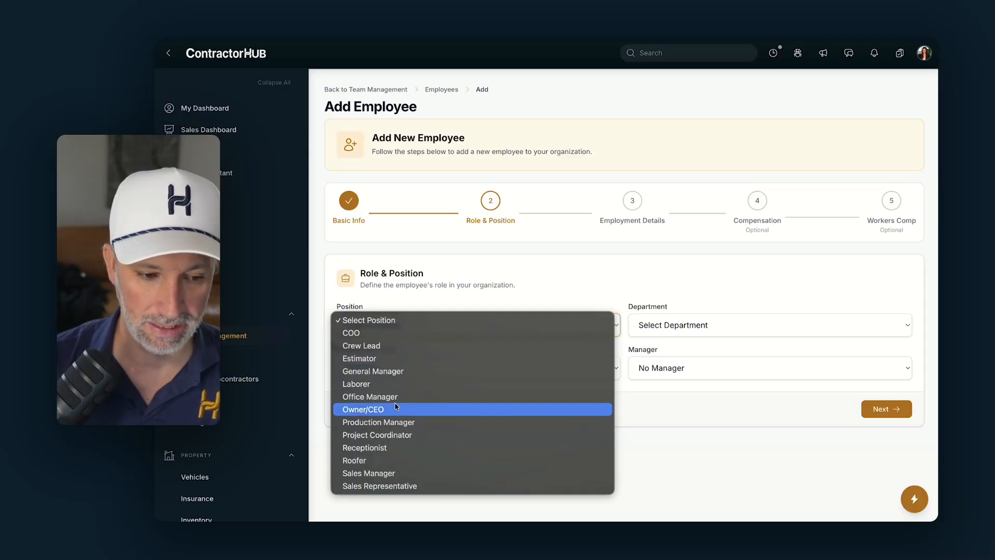
left_click(396, 363)
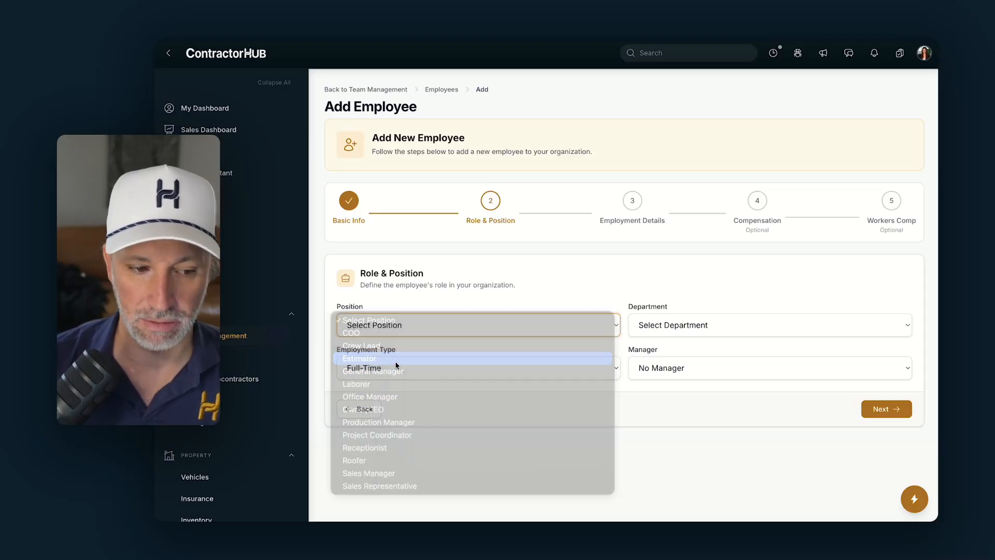
left_click(664, 325)
left_click(663, 347)
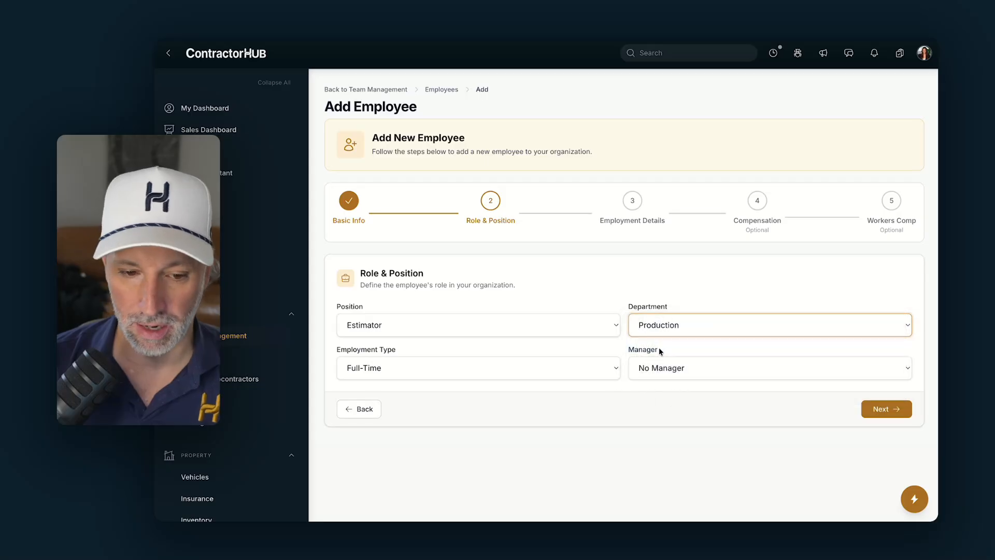
left_click(666, 325)
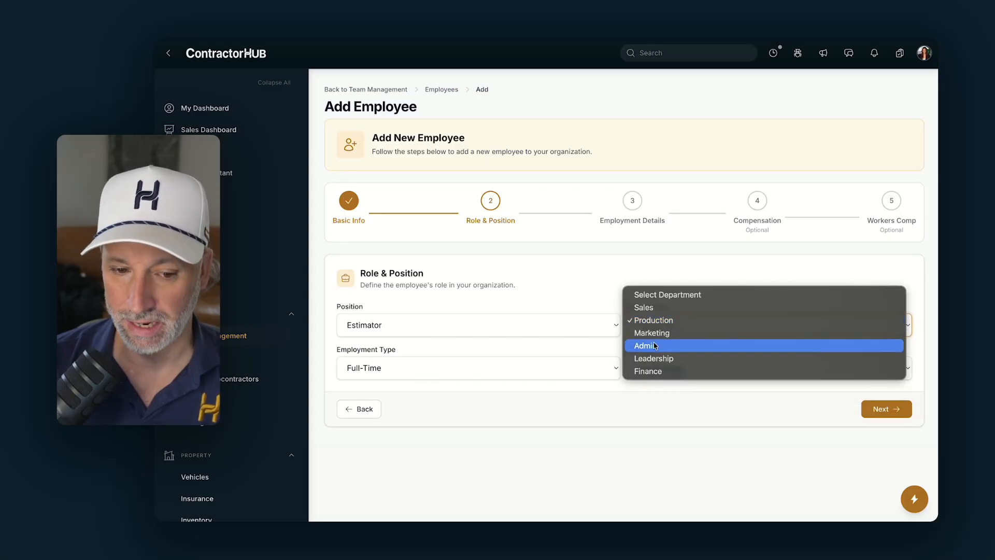
left_click(659, 342)
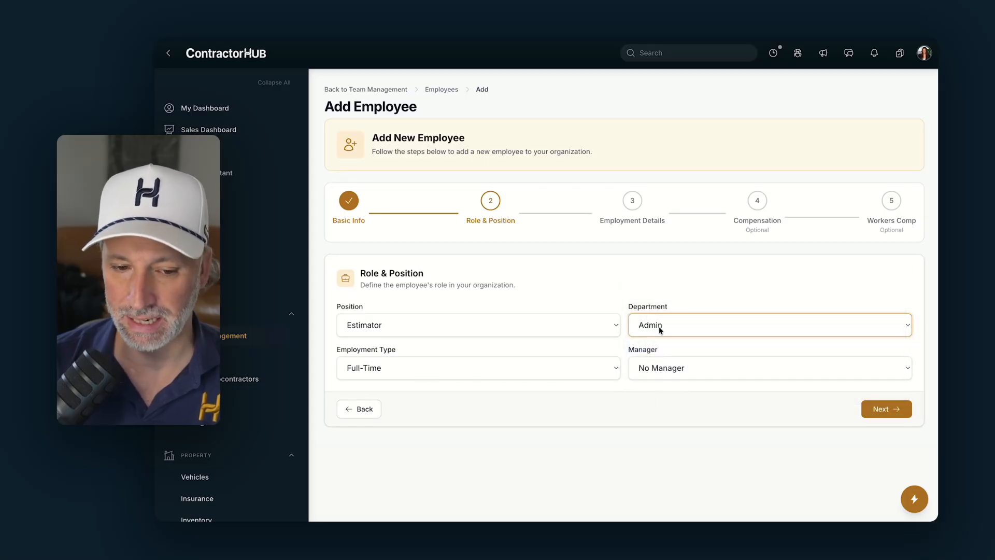
left_click(658, 325)
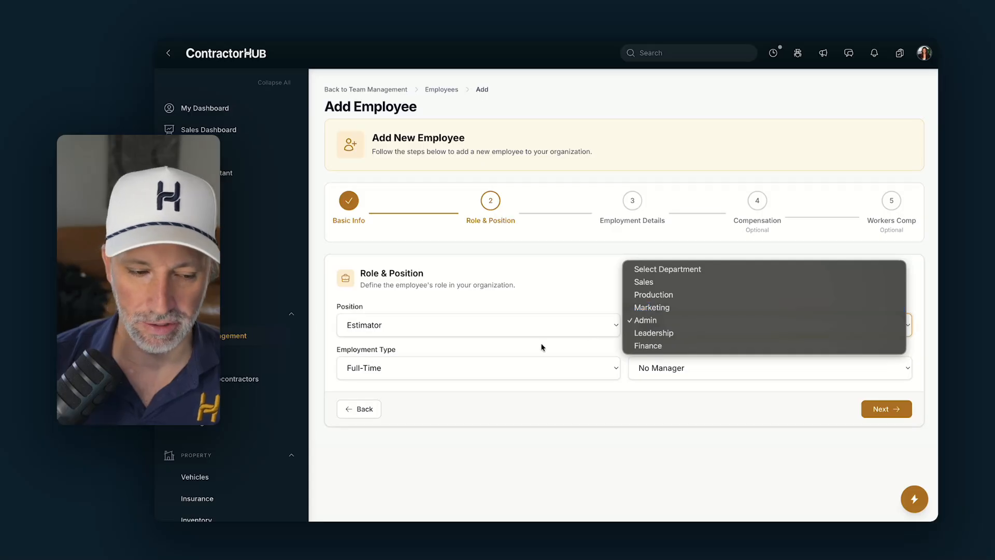
left_click(459, 369)
- Set employment type to Full-Time and assign the employee's manager
left_click(407, 369)
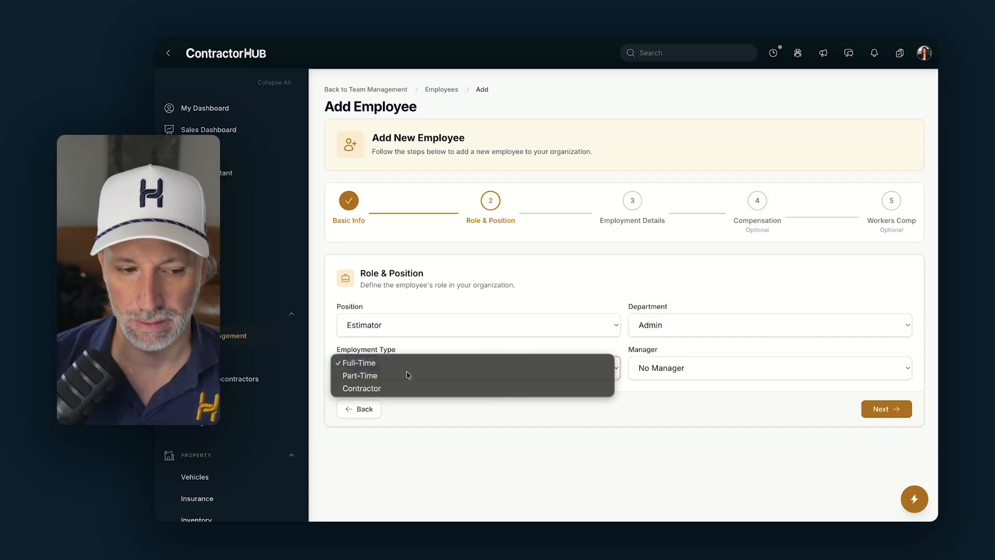
left_click(409, 375)
left_click(438, 365)
left_click(437, 350)
left_click(706, 367)
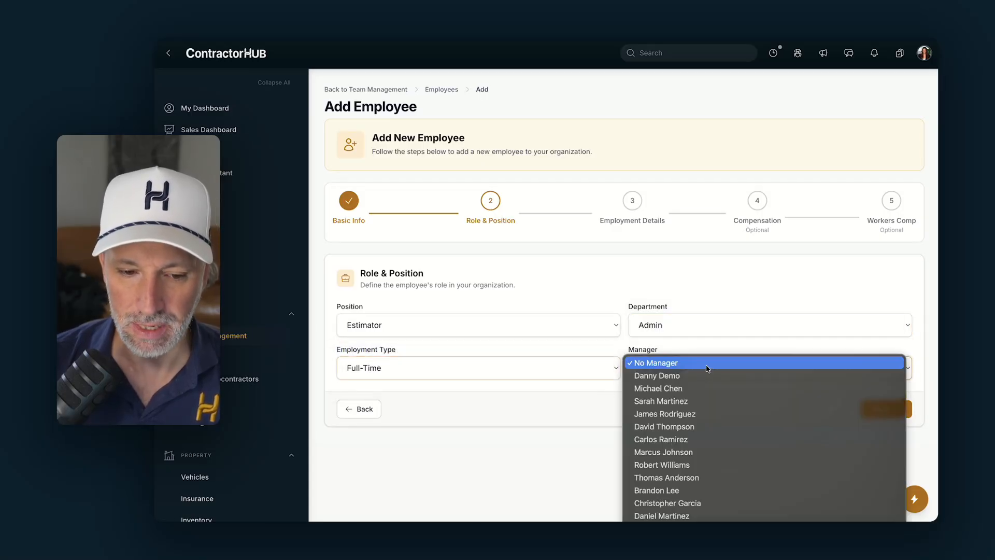
left_click(677, 388)
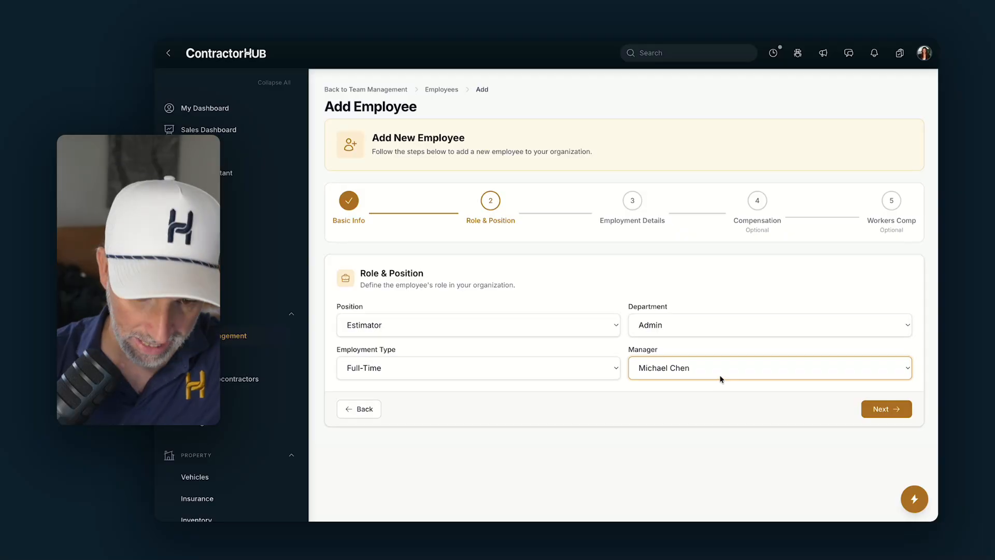
- Keep the employment status Active on Employment Details and continue to Compensation
left_click(863, 410)
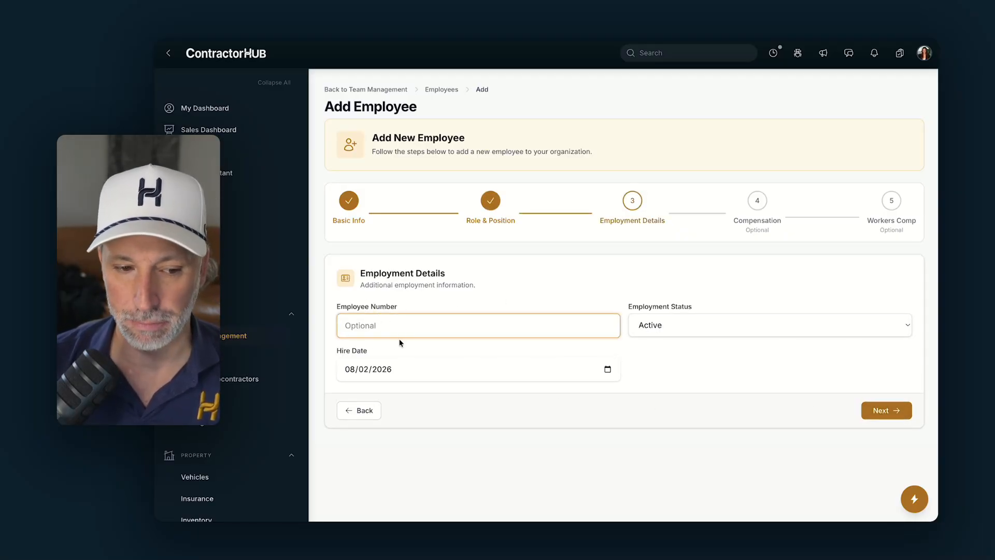
left_click(716, 321)
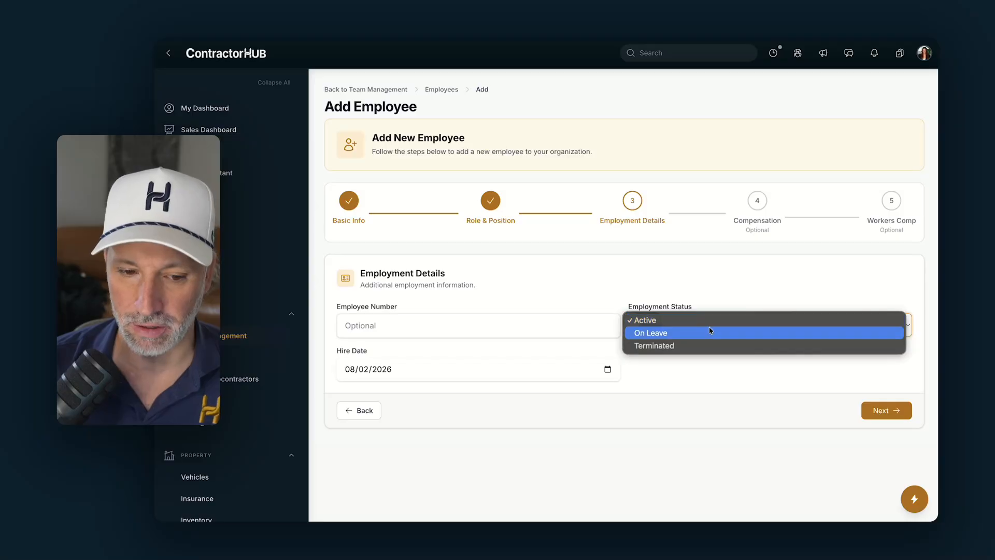
left_click(633, 291)
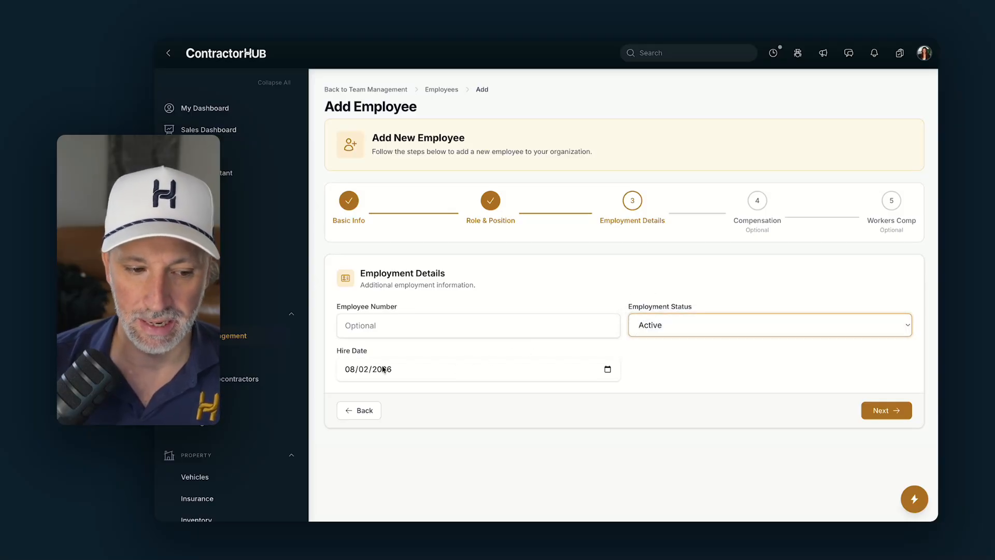
left_click(902, 410)
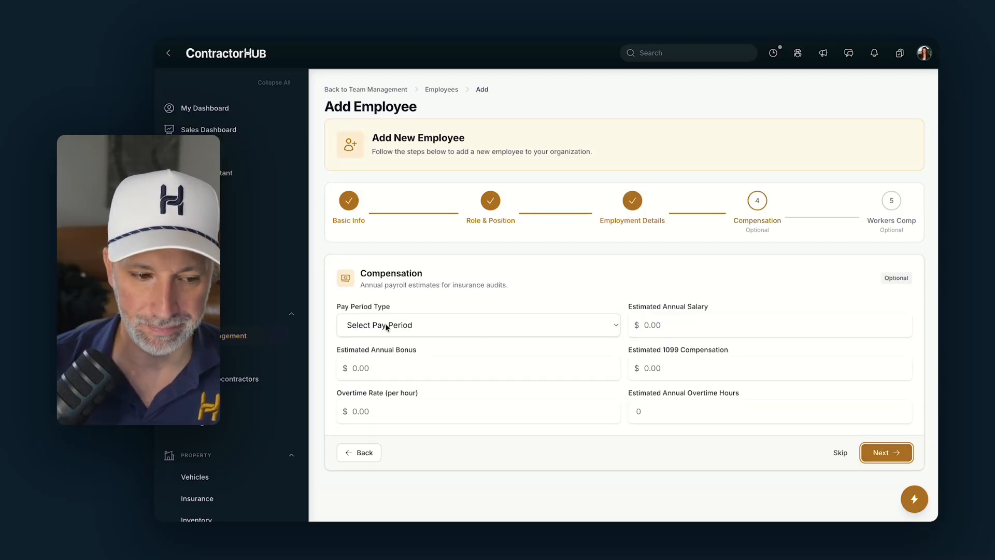
- Choose Weekly as the pay period type, leave amounts at zero, and continue
left_click(404, 326)
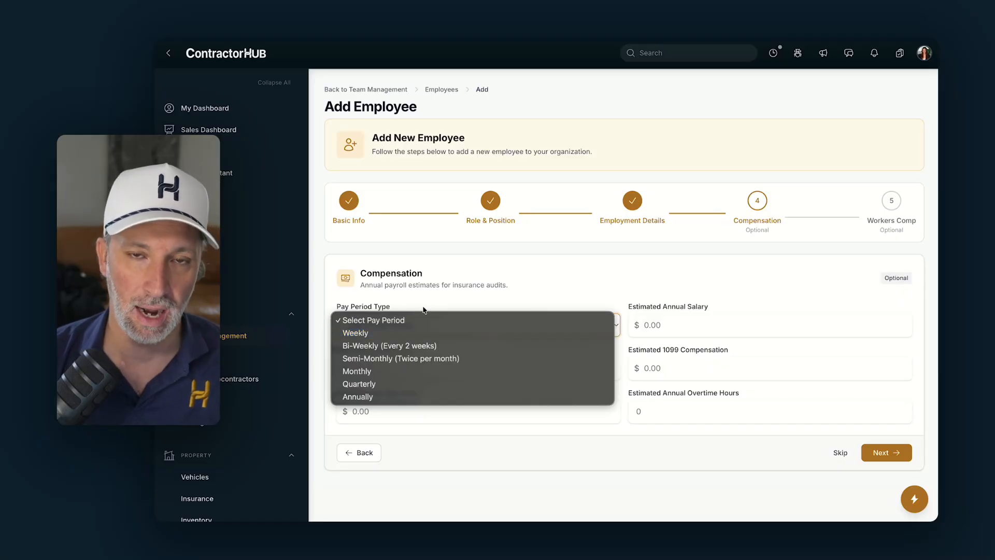
left_click(439, 296)
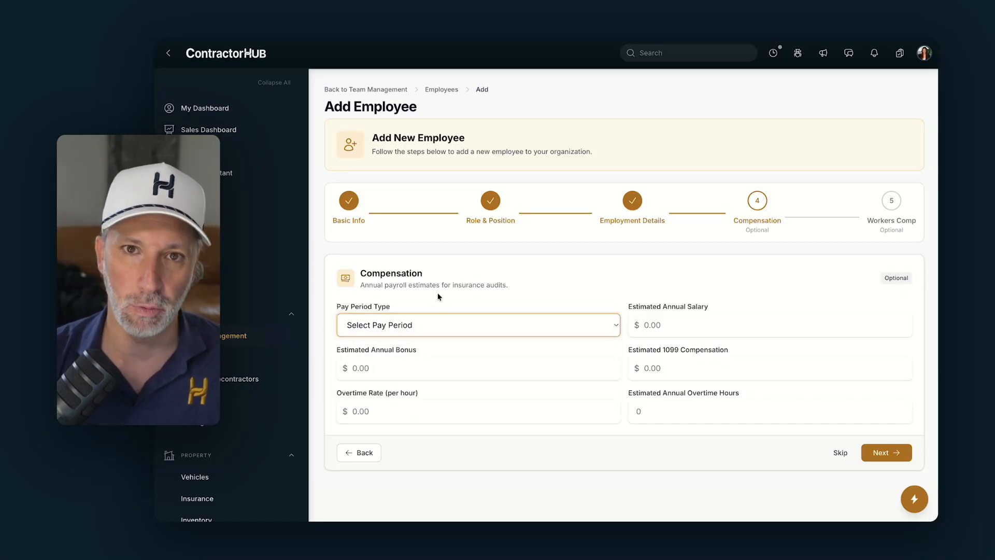
left_click(418, 325)
left_click(381, 333)
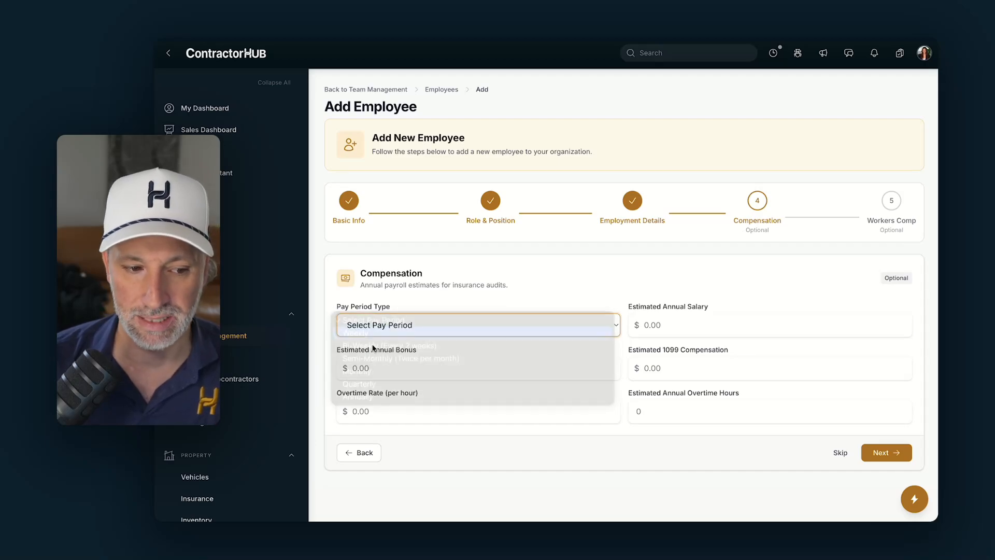
key("Tab")
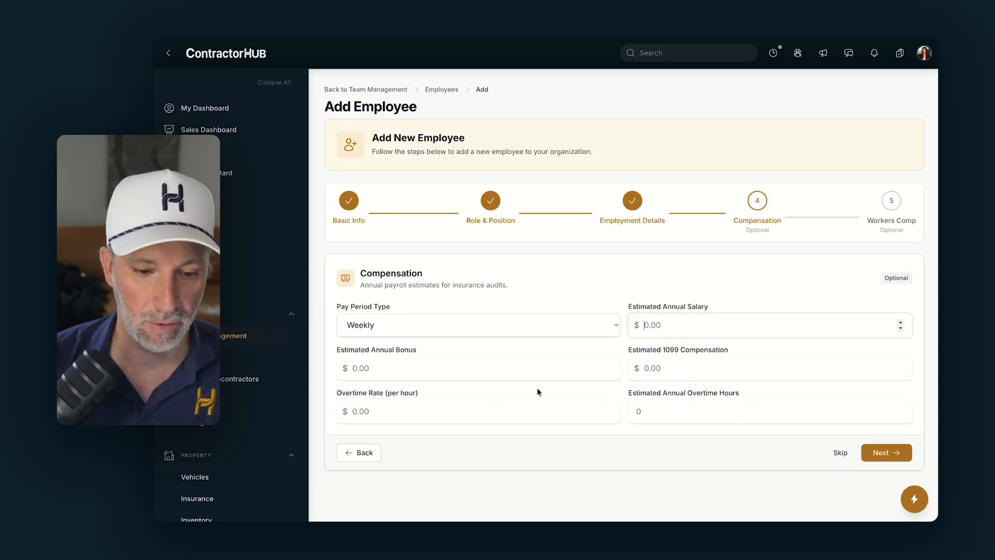
left_click(881, 454)
- Select workers comp class code 5552 - Residential roofers and create the employee
left_click(458, 327)
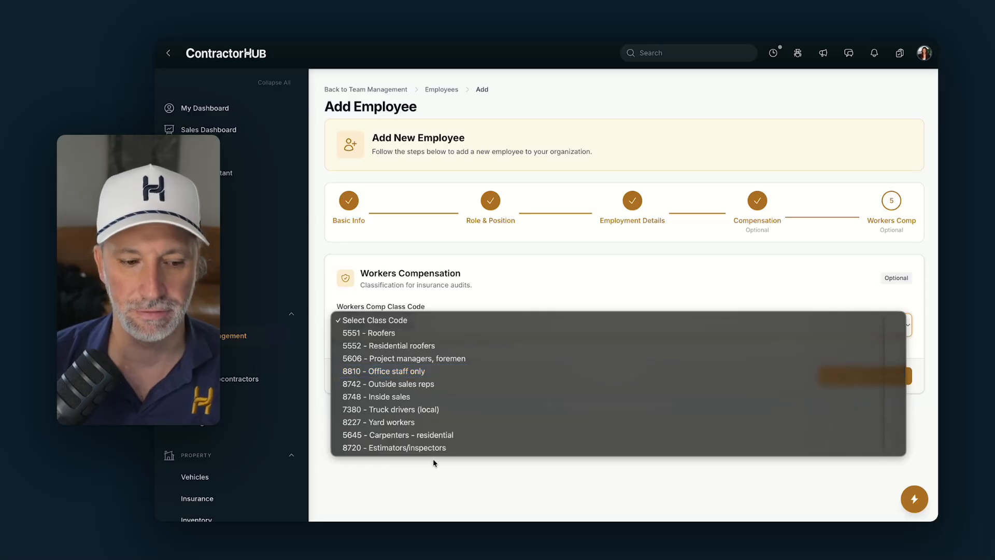
left_click(425, 422)
left_click(418, 332)
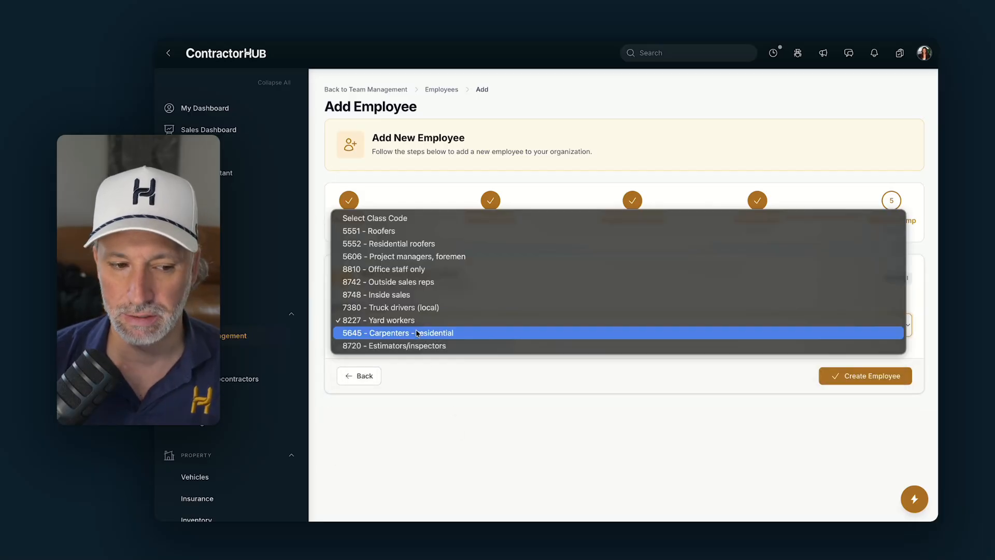
left_click(395, 243)
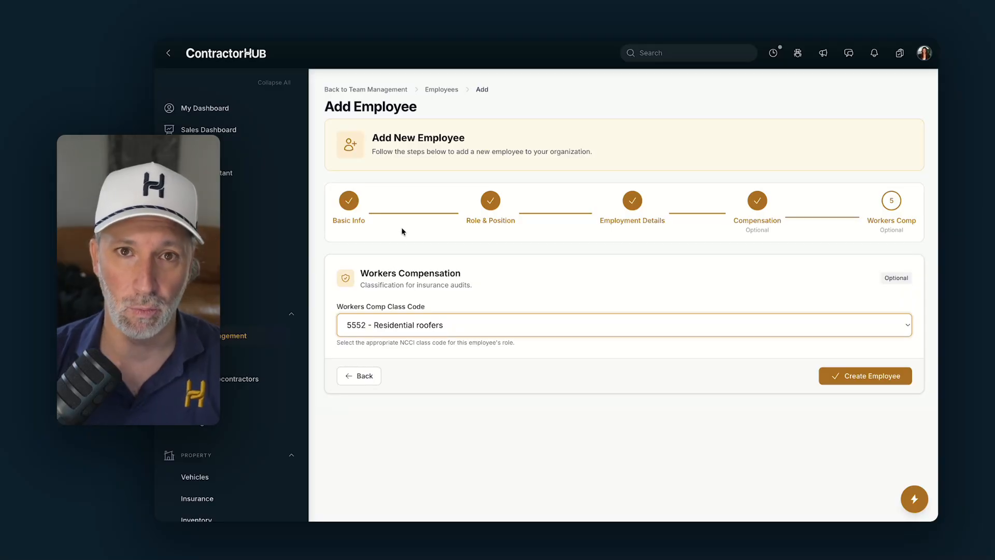
left_click(854, 377)
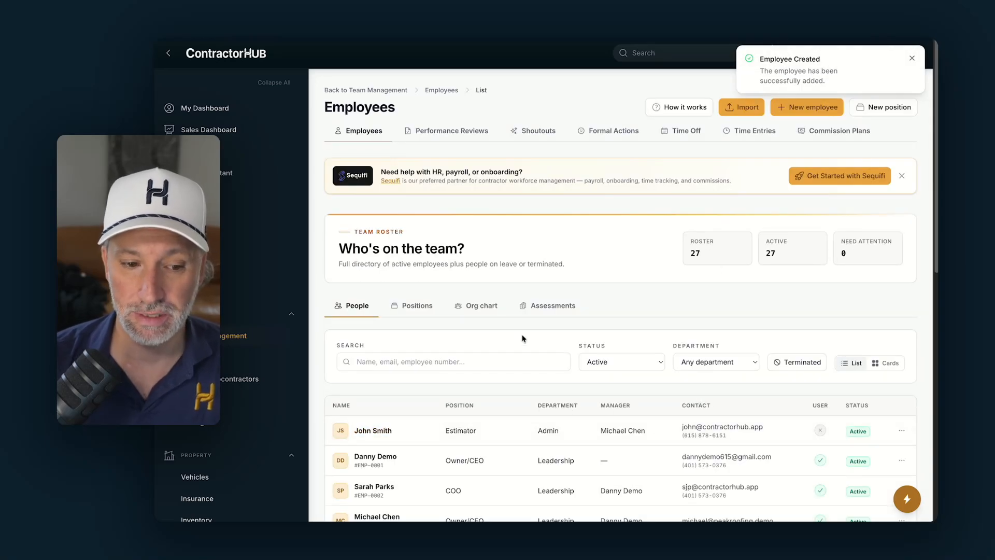
- Open the Org chart and zoom and pan to view the full reporting tree
left_click(481, 305)
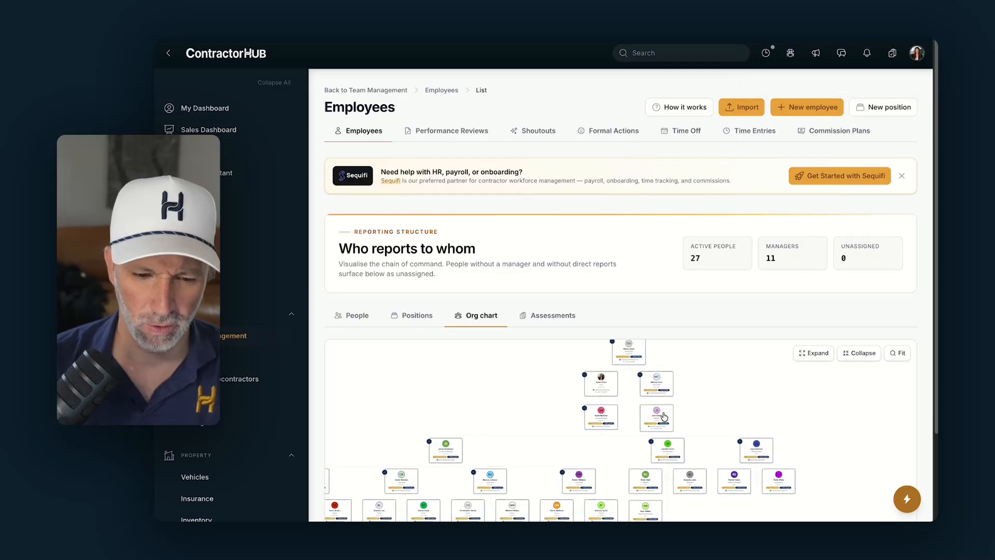
scroll(664, 417, "up", 5)
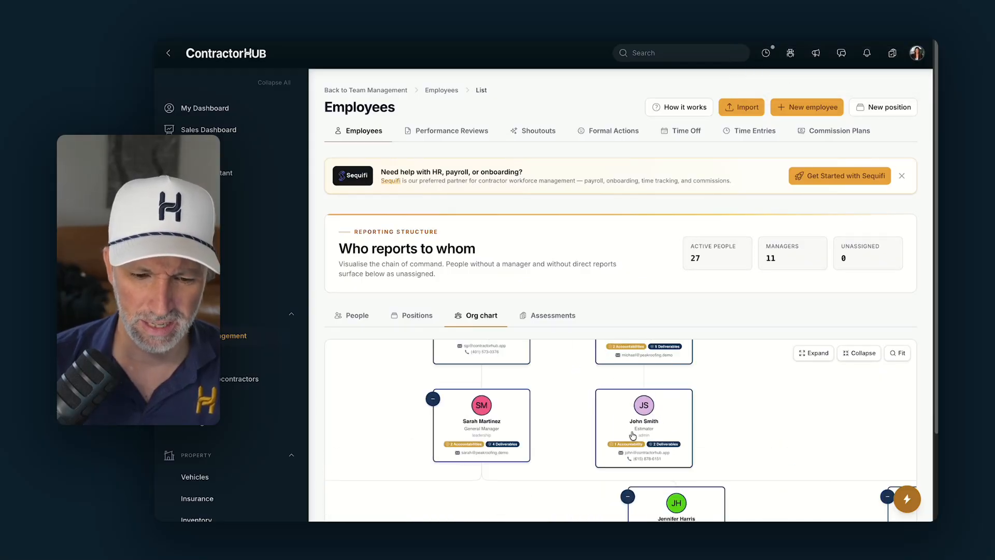
left_click_drag(727, 410, 731, 462)
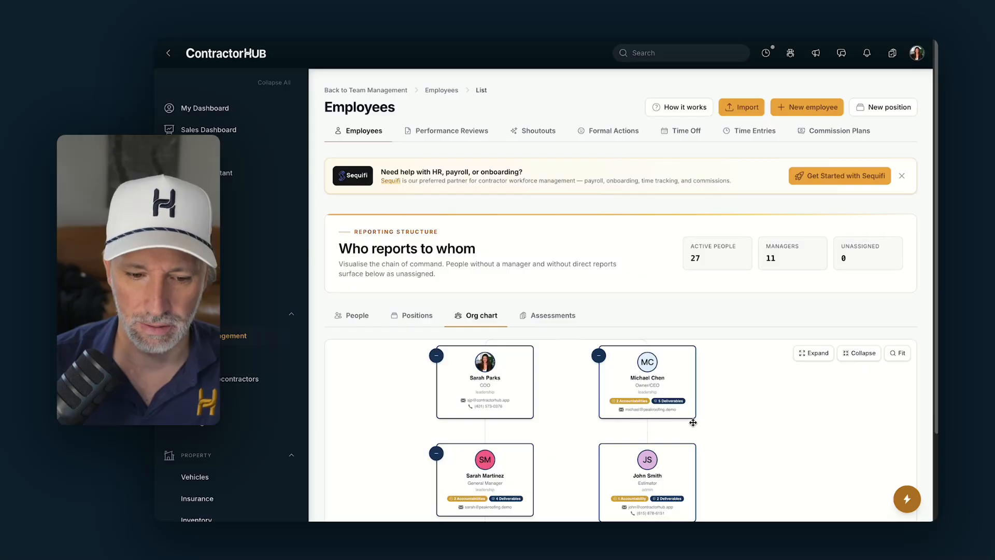
scroll(691, 422, "down", 5)
scroll(703, 373, "down", 2)
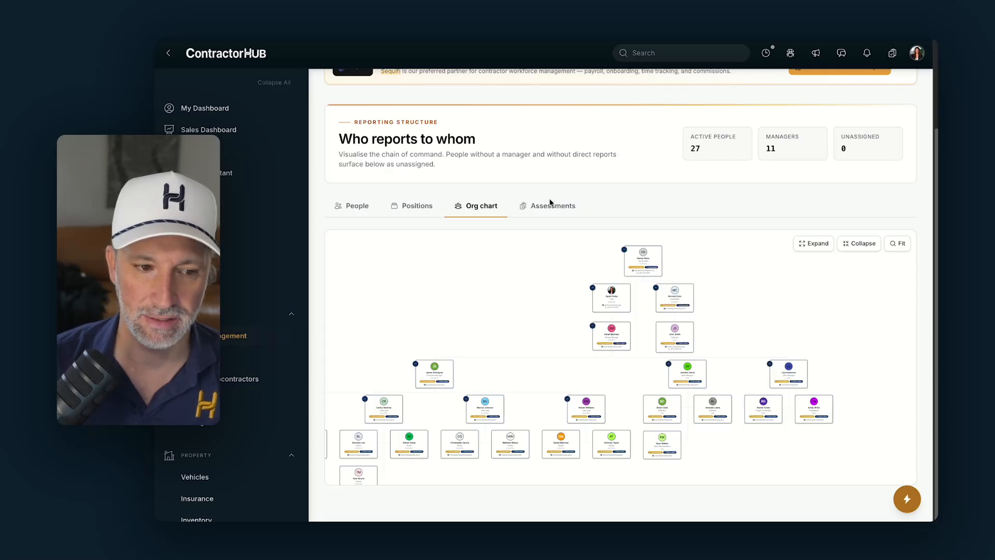
- Open the new Estimator's employee dossier from the People list
left_click(362, 206)
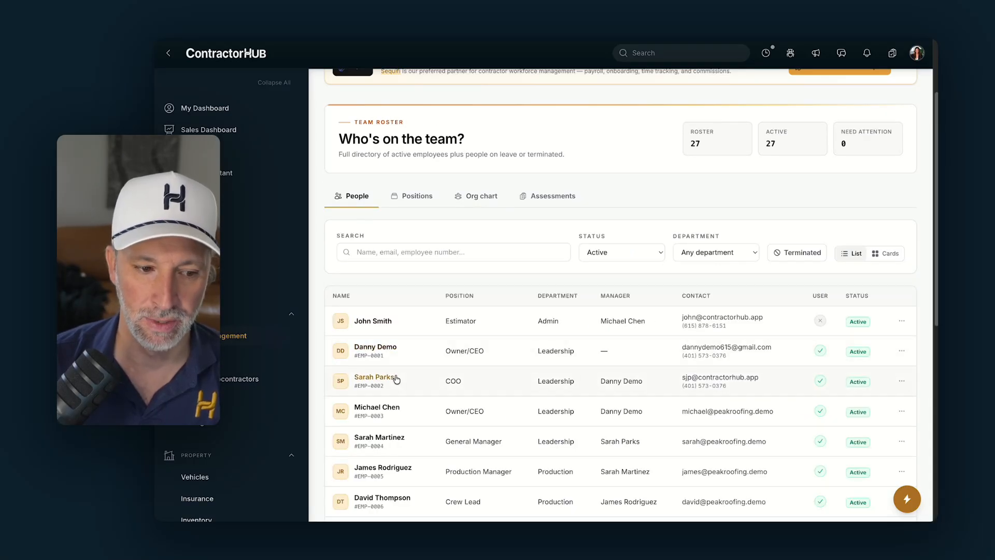
left_click(390, 322)
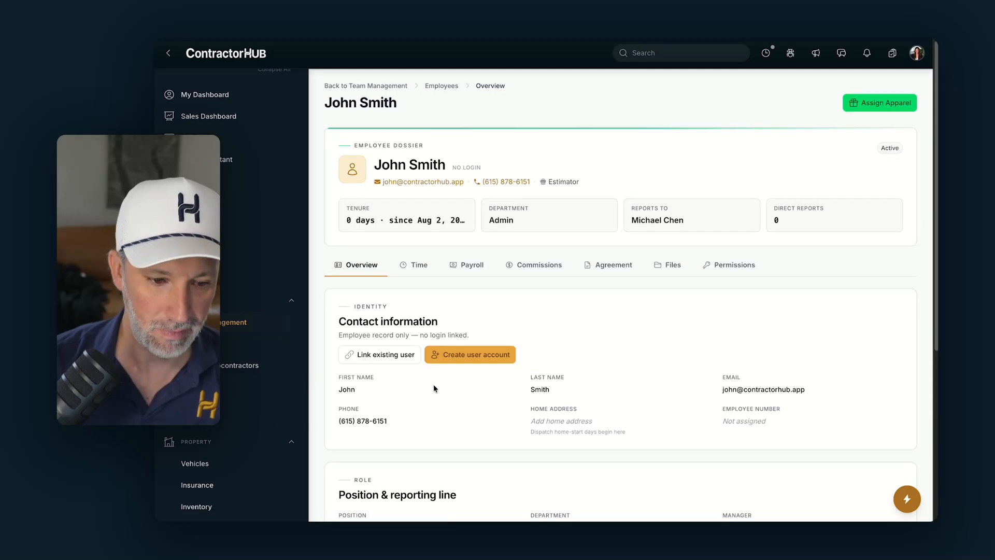
scroll(433, 384, "down", 5)
scroll(570, 337, "up", 1)
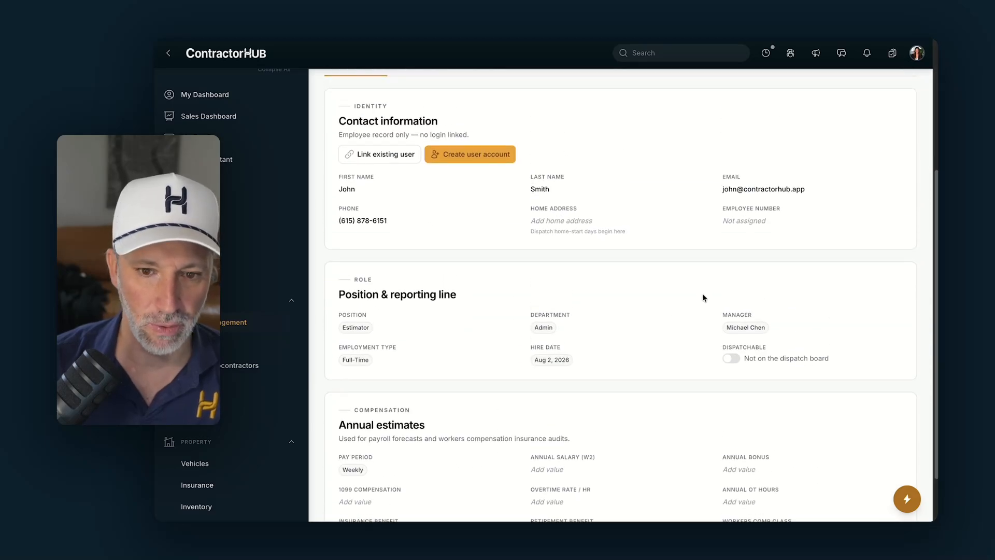
- Clear the Estimator's manager, submit, and return to the Employees list
left_click(747, 328)
left_click(621, 197)
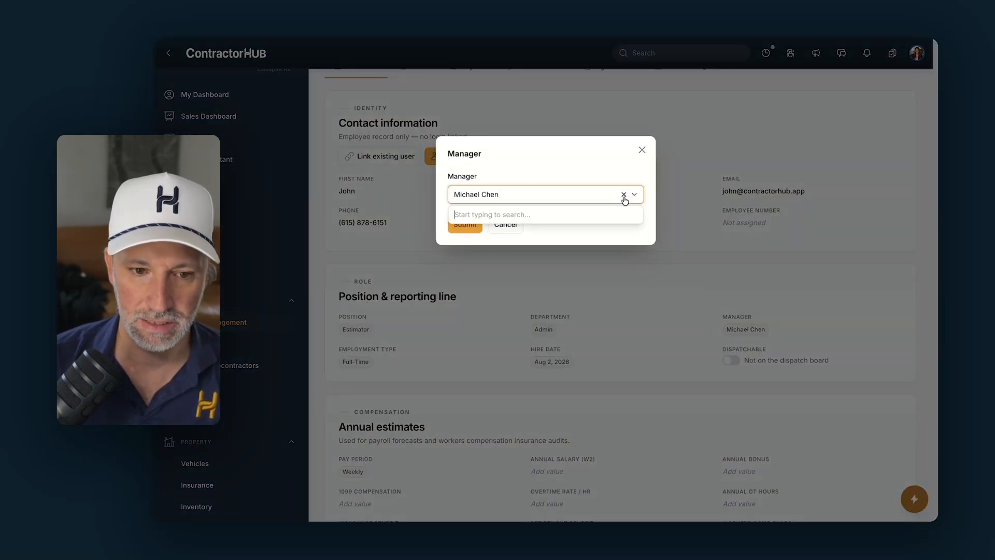
left_click(623, 196)
left_click(459, 227)
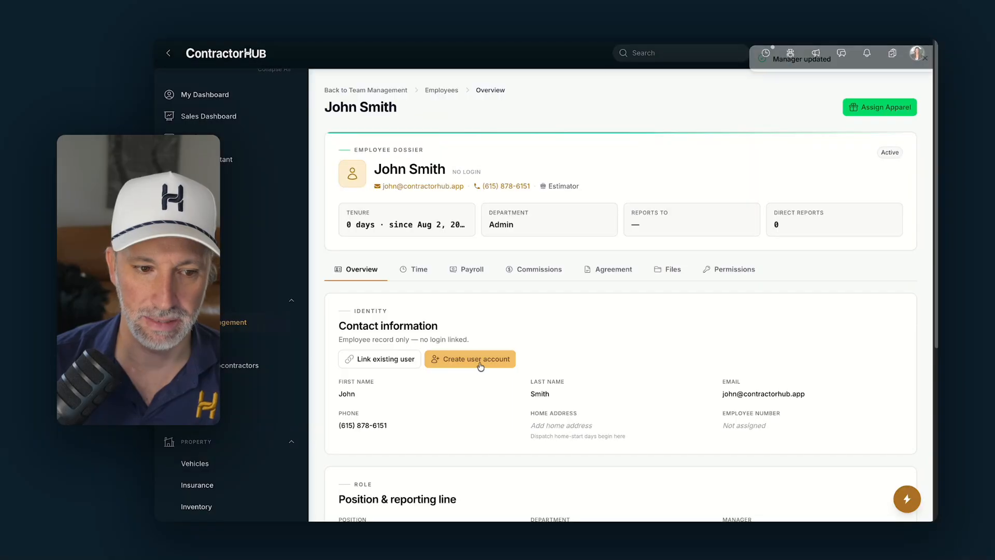
left_click(441, 90)
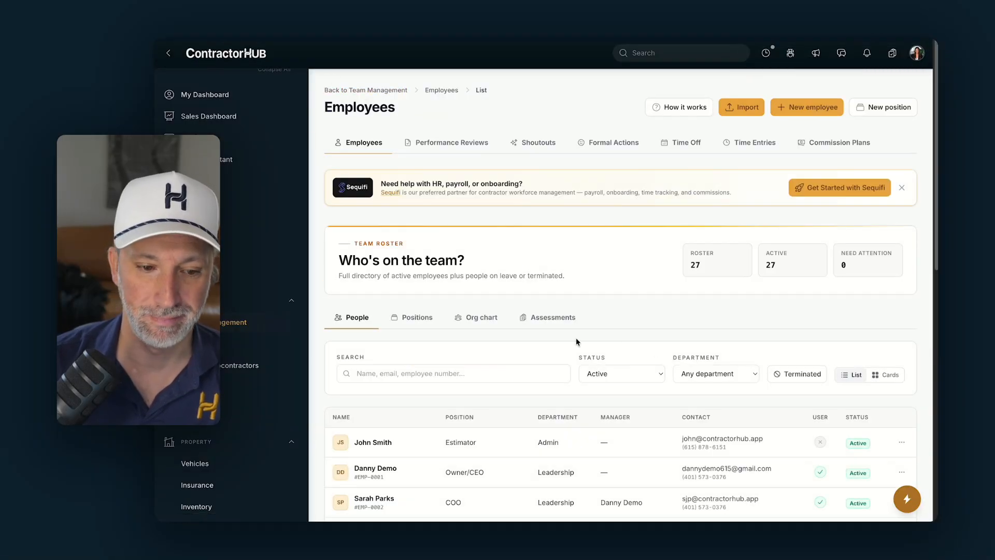
- On the Org chart, assign a manager to the unassigned Estimator via the manager search
left_click(476, 318)
scroll(610, 290, "down", 6)
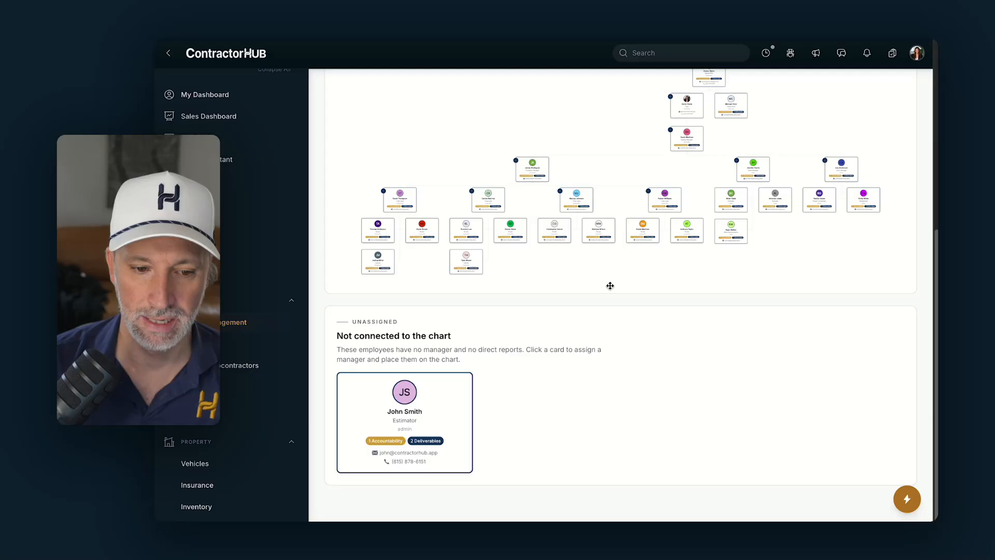
left_click(420, 418)
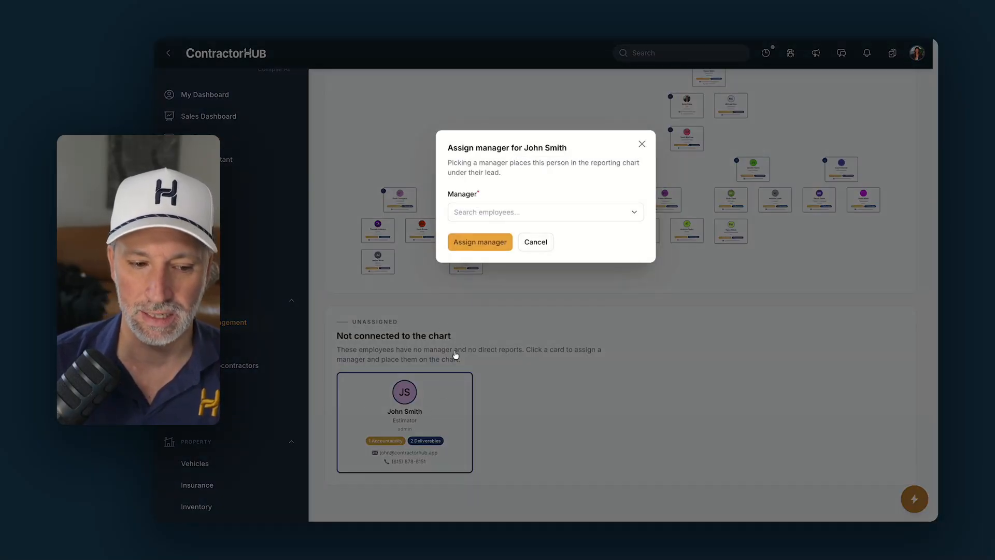
left_click(489, 213)
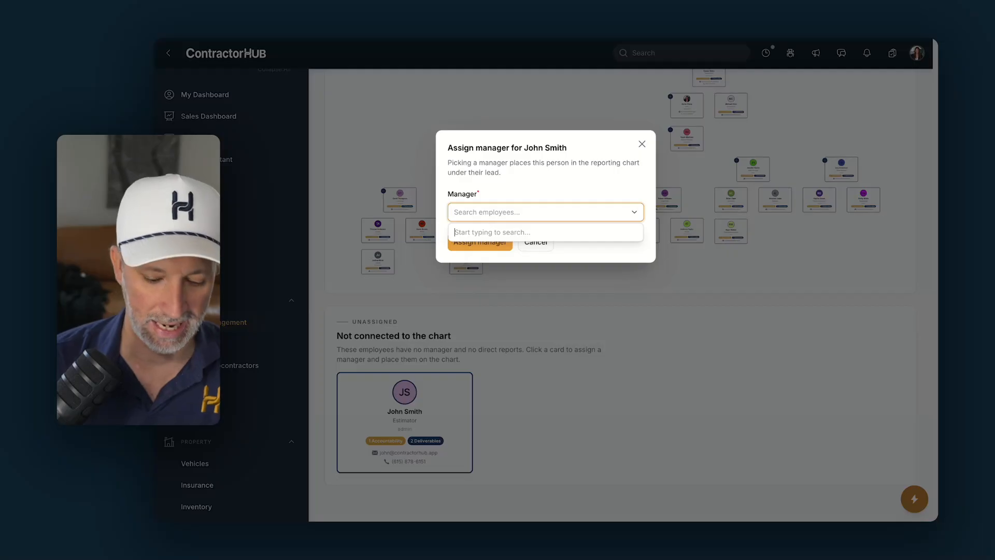
type("mich")
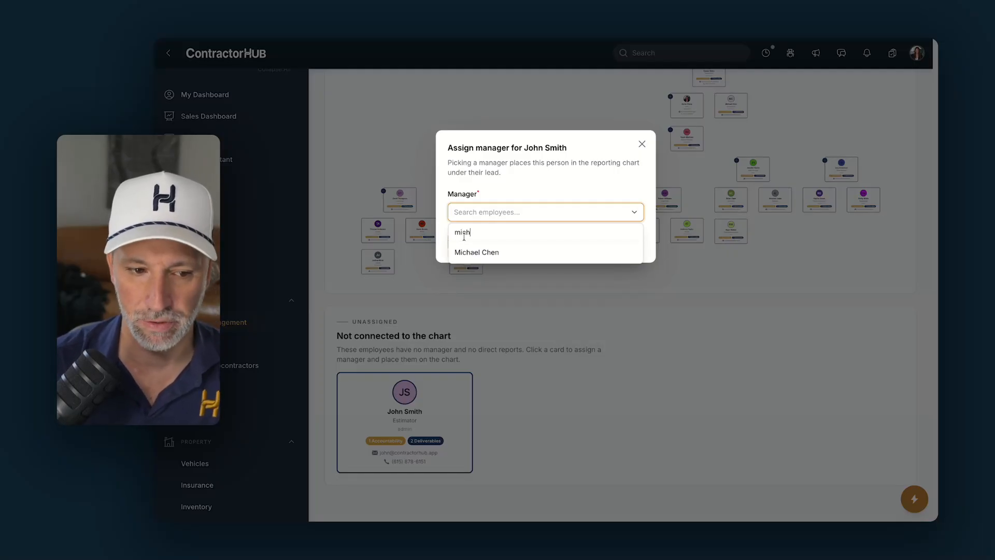
left_click(471, 249)
left_click(472, 244)
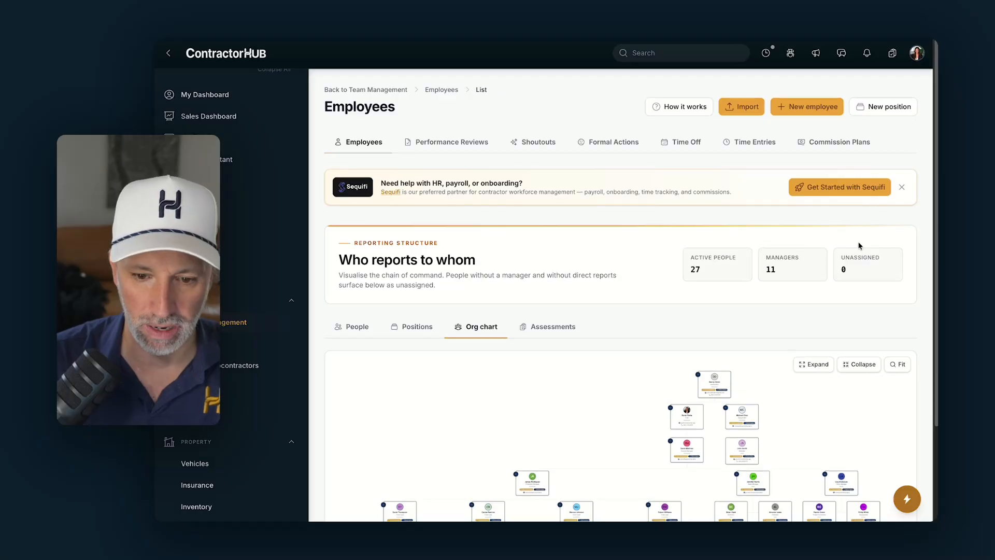
- Review the new Estimator's accountabilities and deliverables summary from the org chart
scroll(754, 463, "down", 3)
scroll(690, 335, "up", 5)
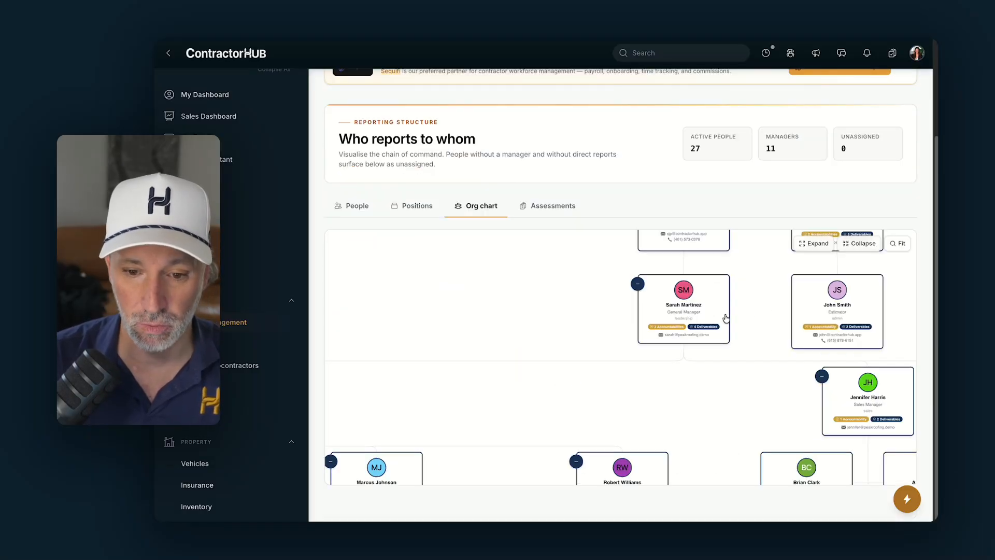
left_click_drag(766, 322, 594, 343)
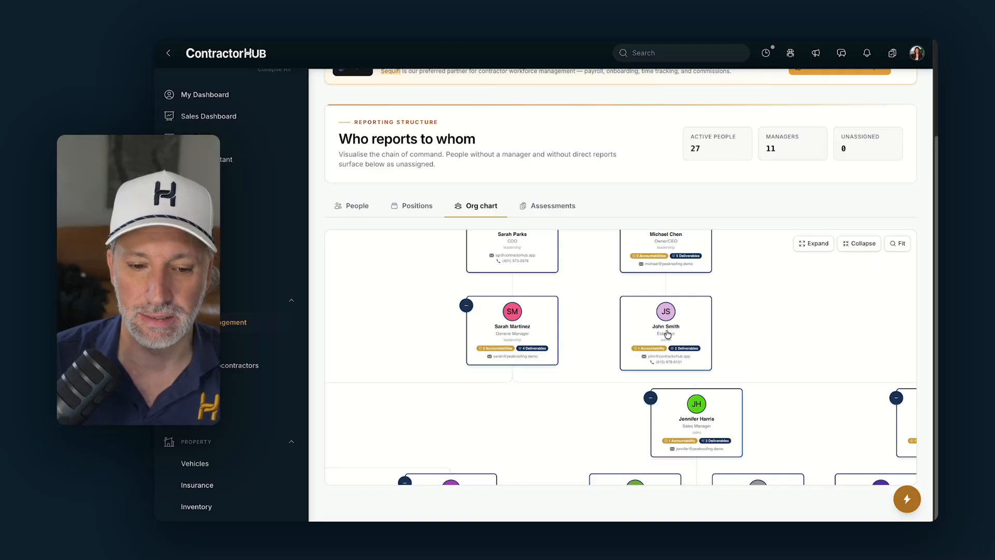
left_click(678, 353)
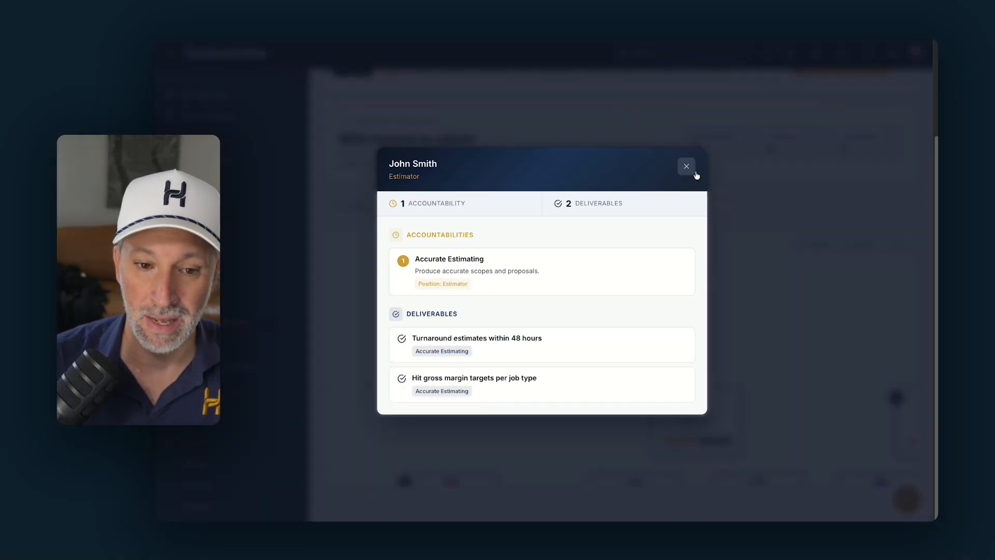
left_click(688, 166)
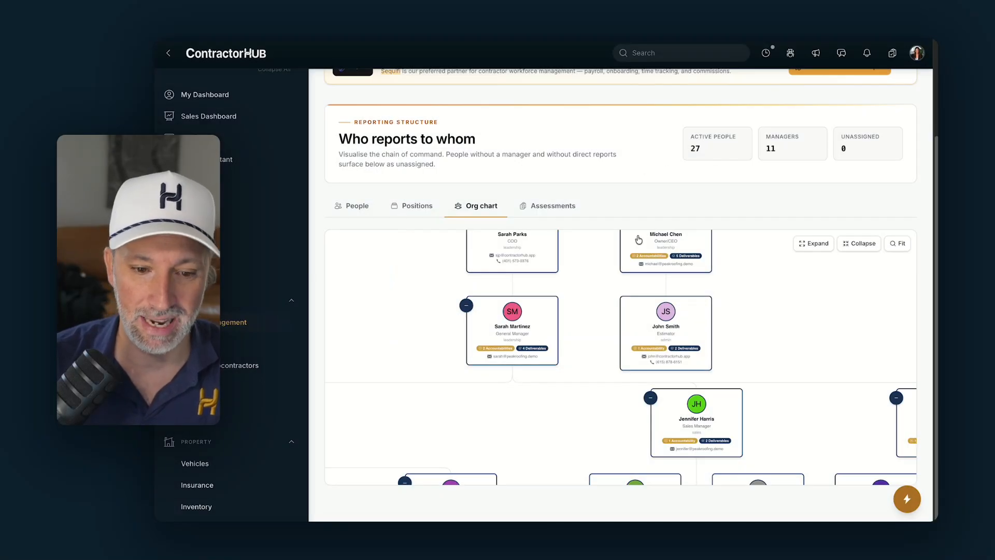
- Open the chat panel and switch it to Support
scroll(628, 247, "up", 3)
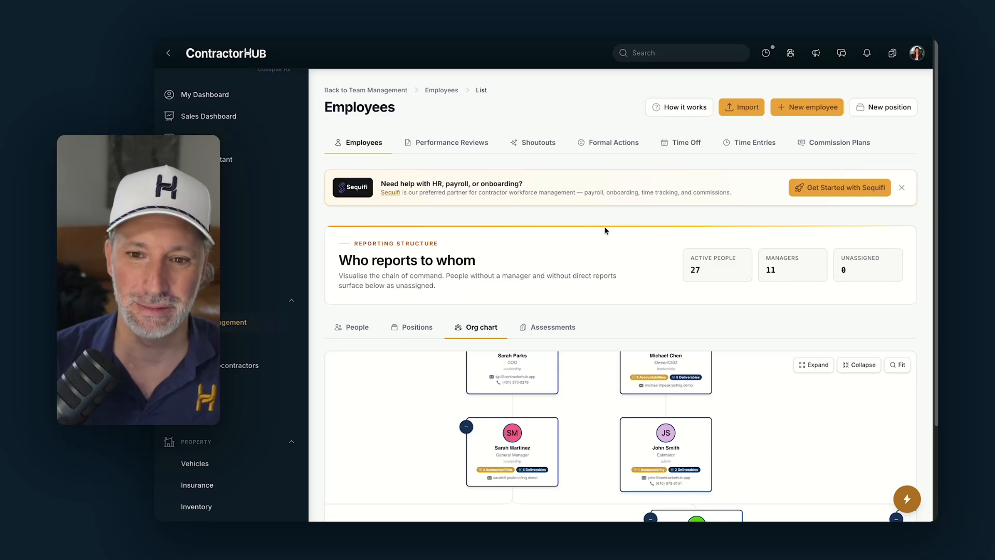
left_click(841, 56)
left_click(767, 76)
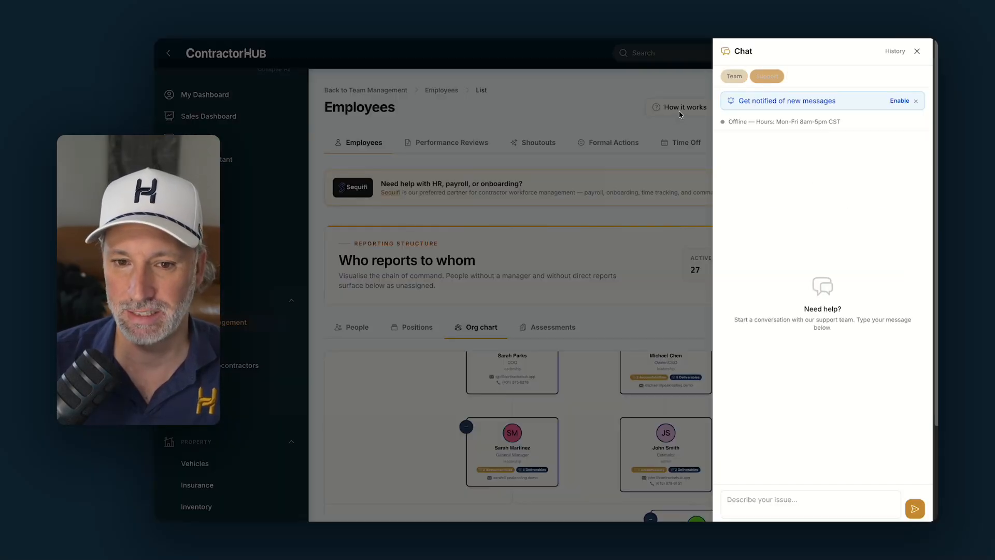